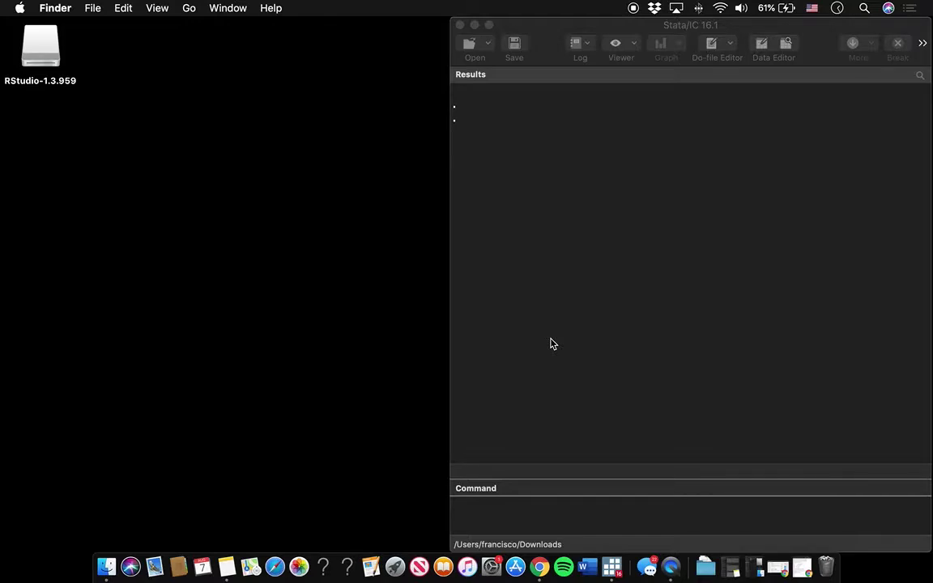
Step: Import cps_2008.xlsx from Downloads through File > Import > Excel, with row one as variable names
{"action": "left_click", "coordinate": [549, 344]}
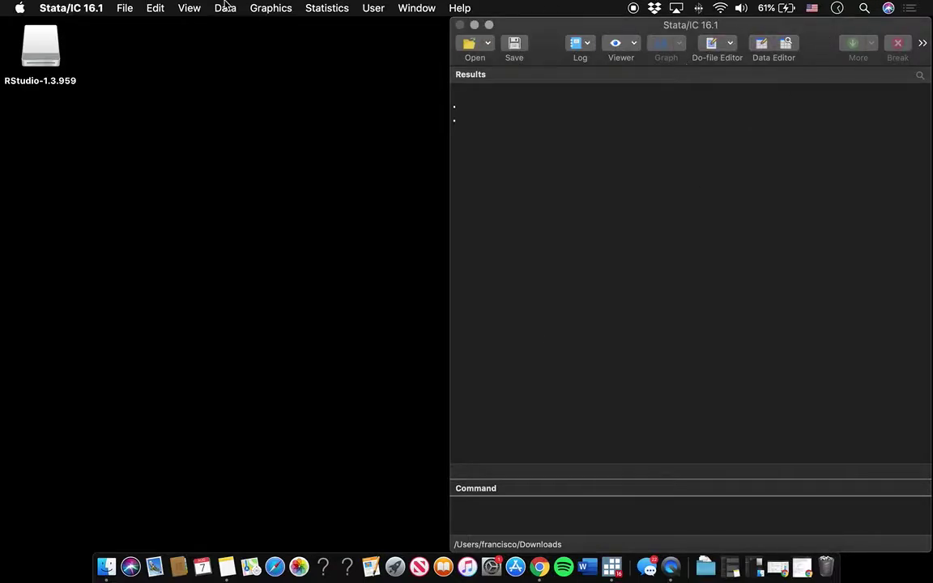
{"action": "left_click", "coordinate": [122, 7]}
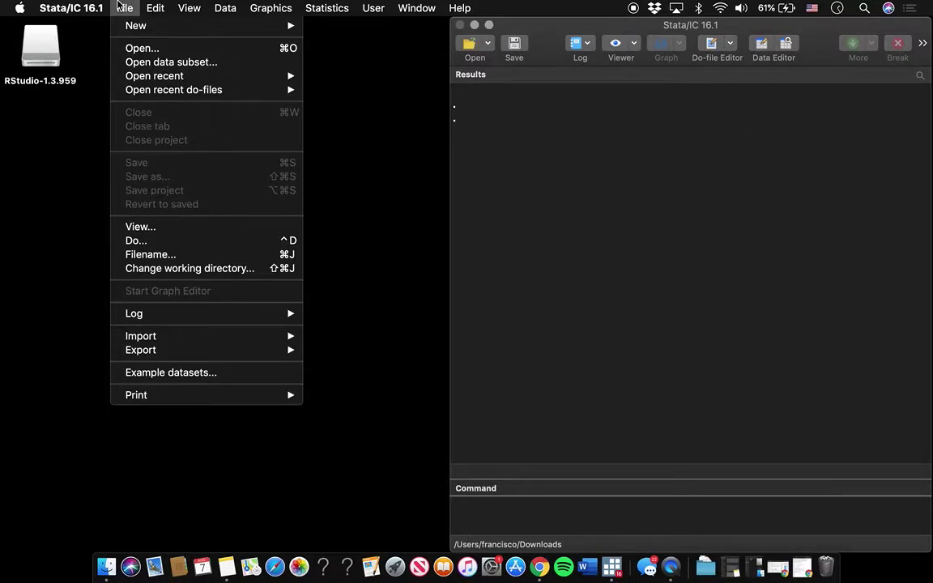
{"action": "mouse_move", "coordinate": [260, 337]}
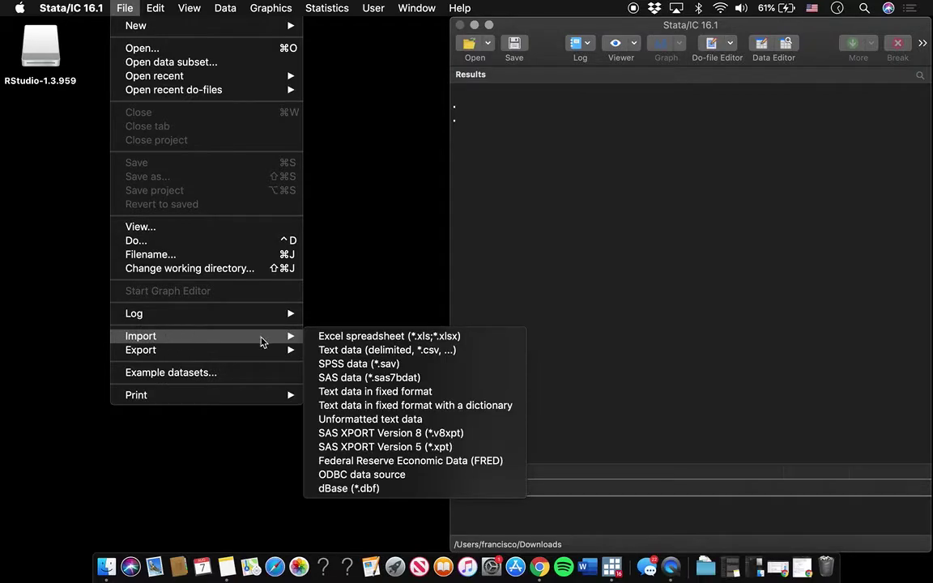
{"action": "left_click", "coordinate": [341, 340]}
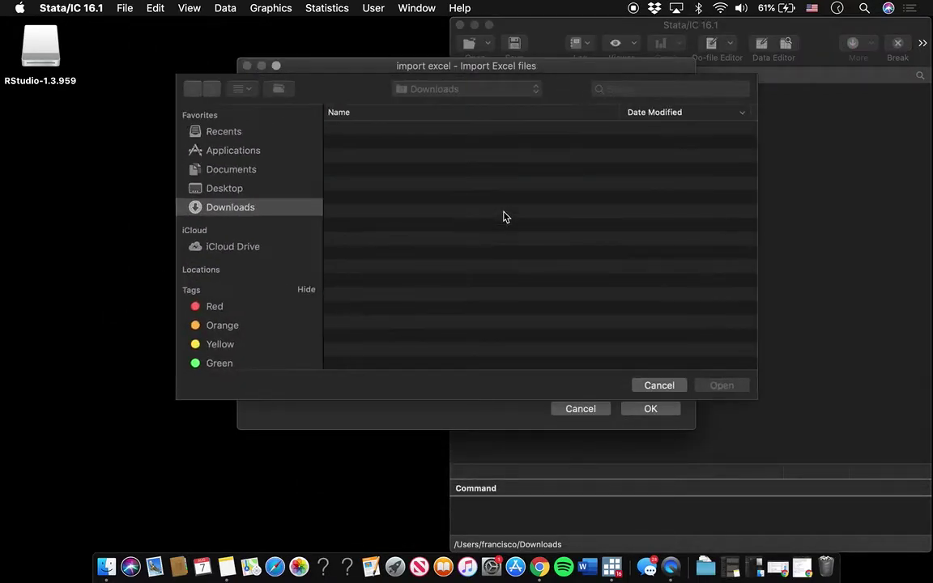
{"action": "scroll", "coordinate": [438, 298], "scroll_direction": "down", "scroll_amount": 2}
{"action": "scroll", "coordinate": [437, 301], "scroll_direction": "down", "scroll_amount": 10}
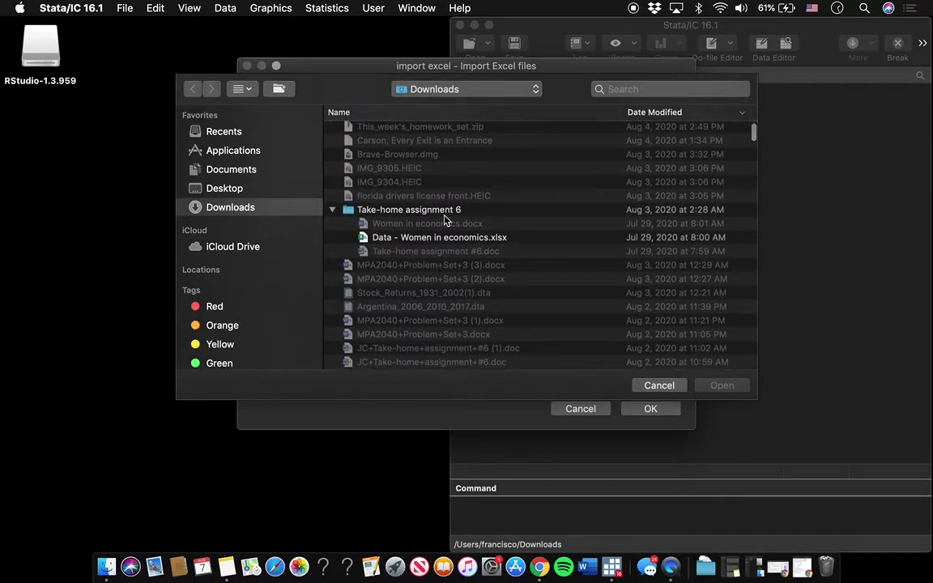
{"action": "scroll", "coordinate": [453, 308], "scroll_direction": "down", "scroll_amount": 15}
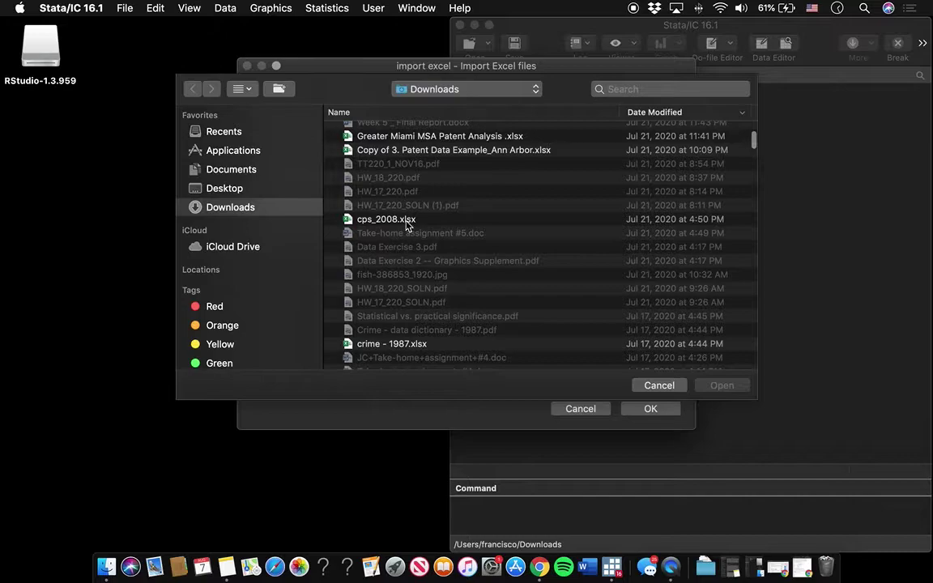
{"action": "left_click", "coordinate": [371, 218]}
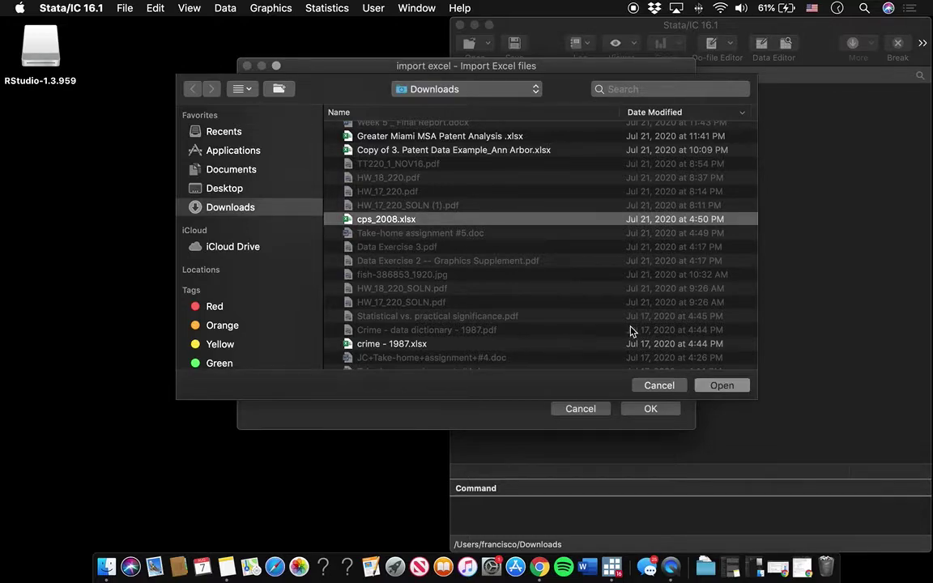
{"action": "left_click", "coordinate": [723, 386]}
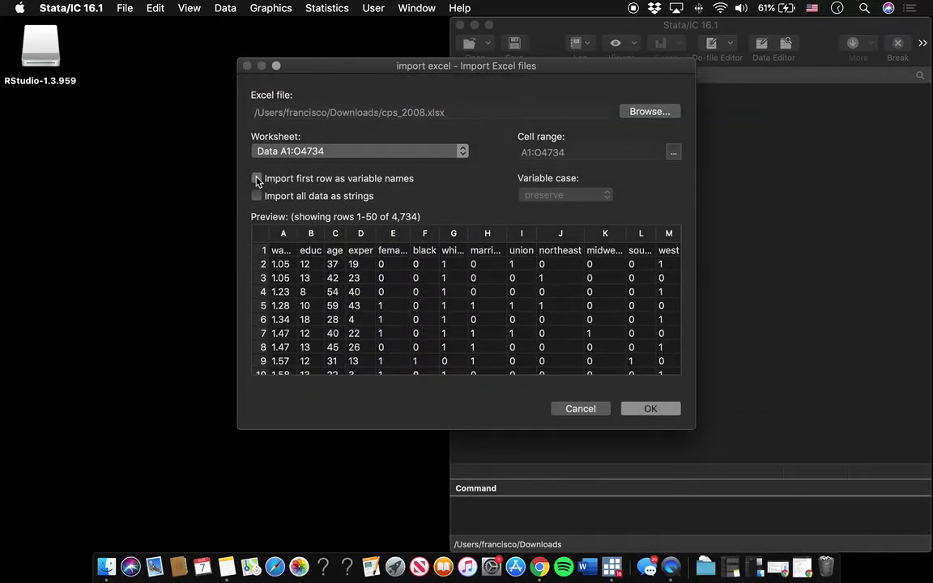
{"action": "left_click", "coordinate": [648, 408]}
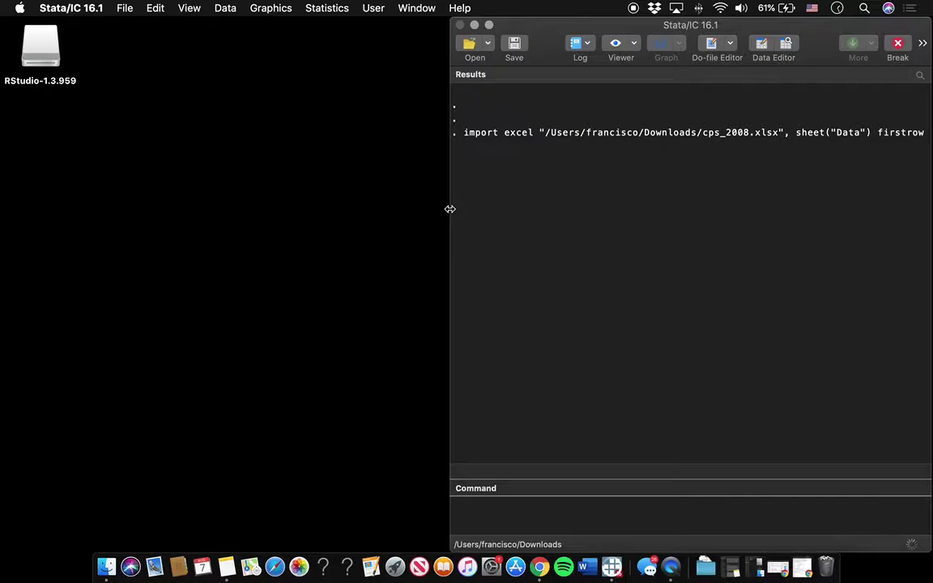
Step: Widen the Stata window and run describe to list the 15 variables and 4,733 observations
{"action": "left_click_drag", "start_coordinate": [450, 209], "coordinate": [0, 227]}
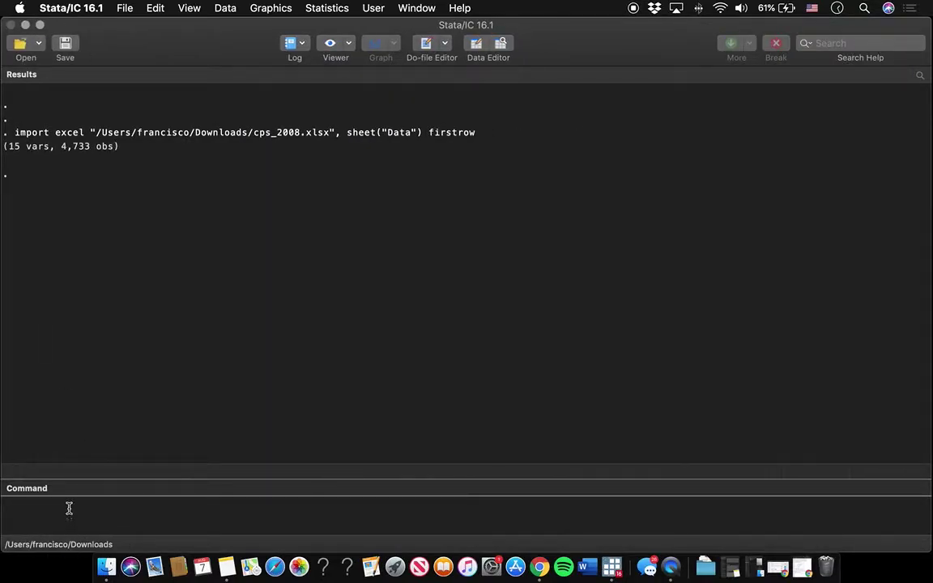
{"action": "type", "text": "describe"}
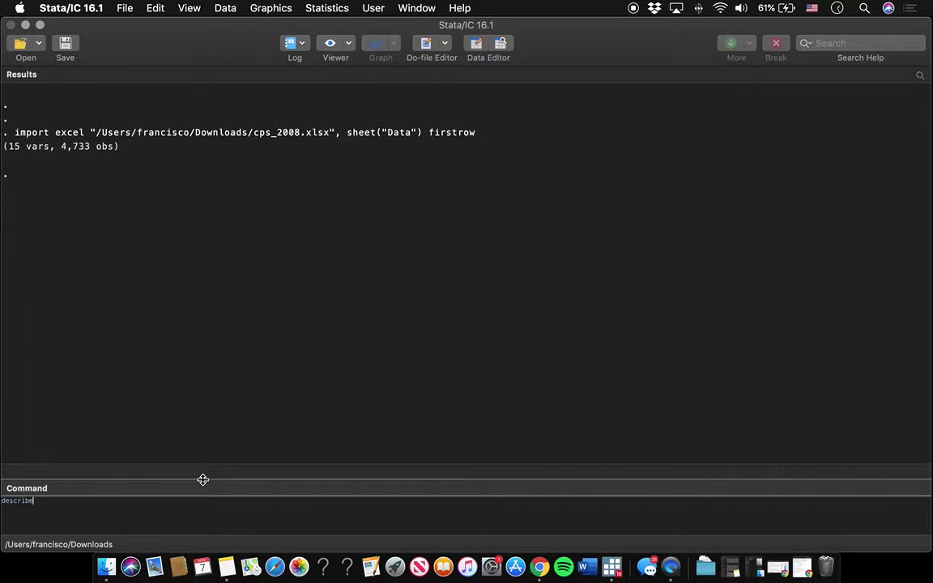
{"action": "key", "text": "Return"}
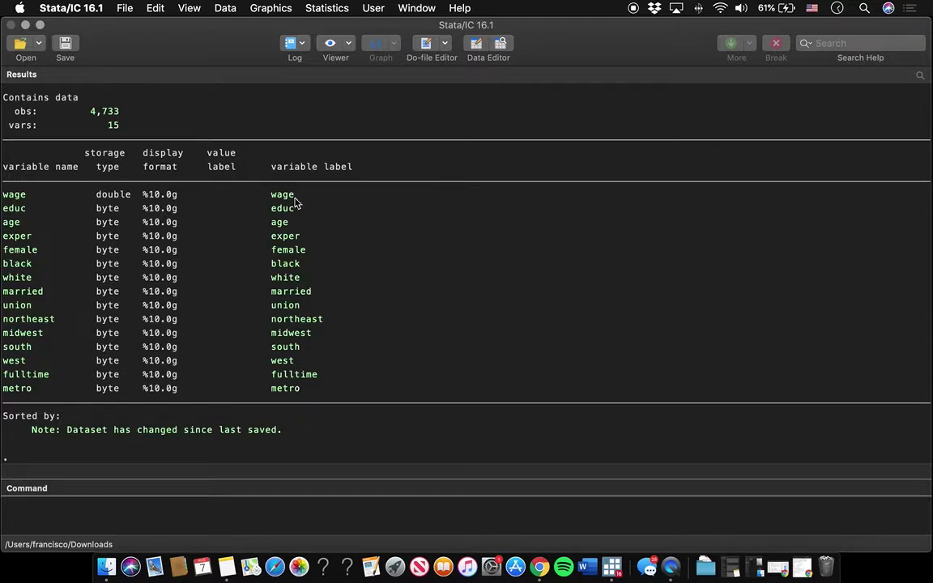
{"action": "left_click", "coordinate": [172, 507]}
Step: Run summarize for all variables, showing wage averaging 10.1872 and ranging 1.05–78.71
{"action": "type", "text": "summarize"}
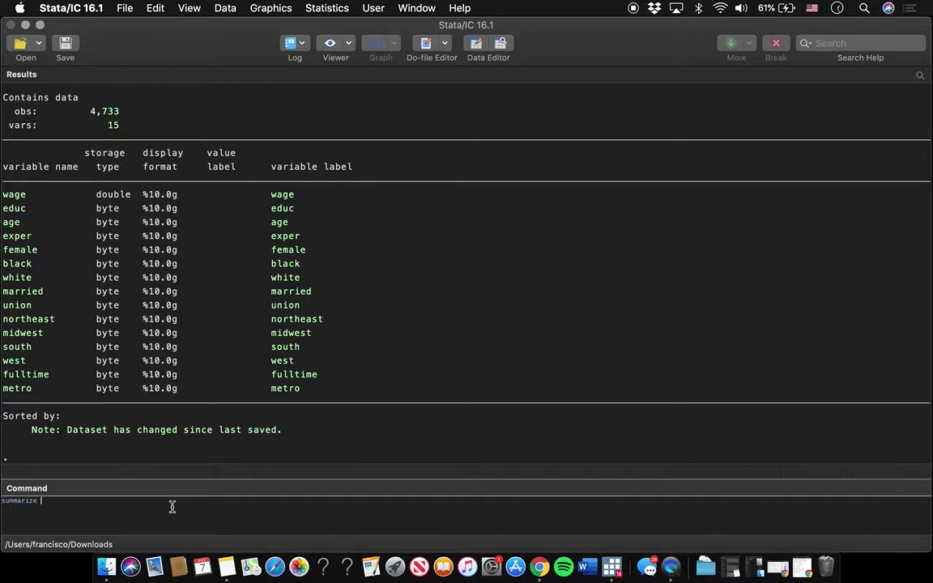
{"action": "key", "text": "Return"}
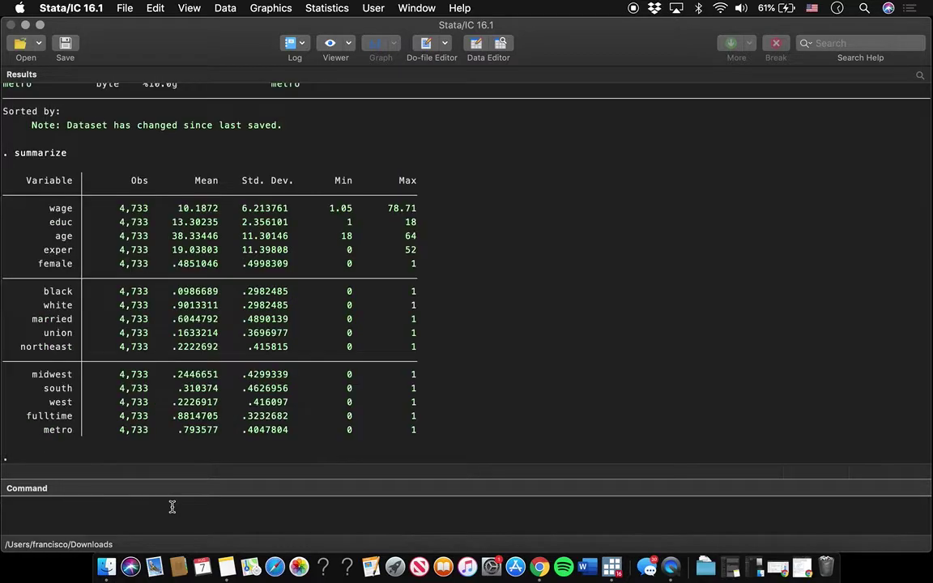
{"action": "left_click_drag", "start_coordinate": [18, 148], "coordinate": [67, 145]}
{"action": "left_click", "coordinate": [87, 142]}
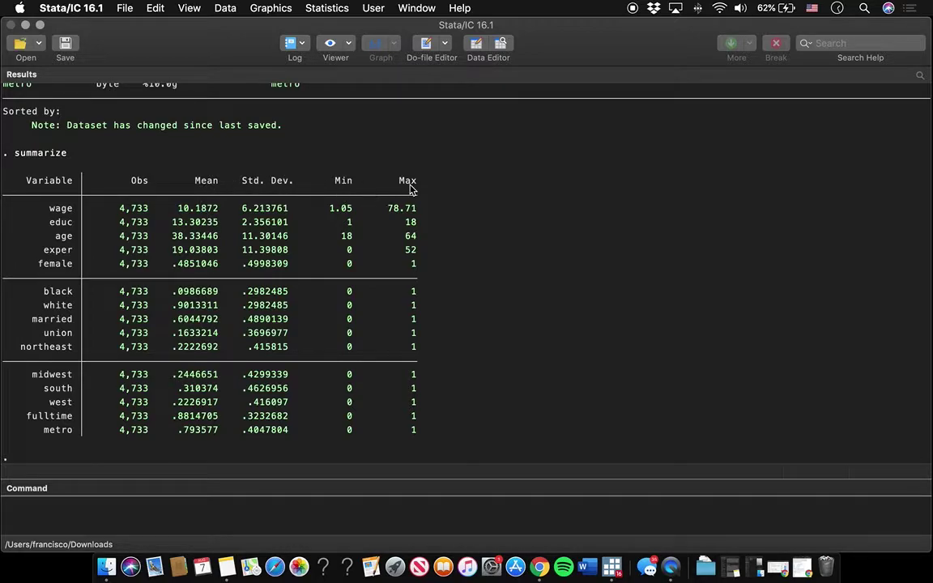
{"action": "left_click", "coordinate": [420, 504]}
{"action": "left_click", "coordinate": [77, 504]}
Step: Run 'plot wage educ' to show a text-mode plot of wage against education
{"action": "type", "text": "plot w"}
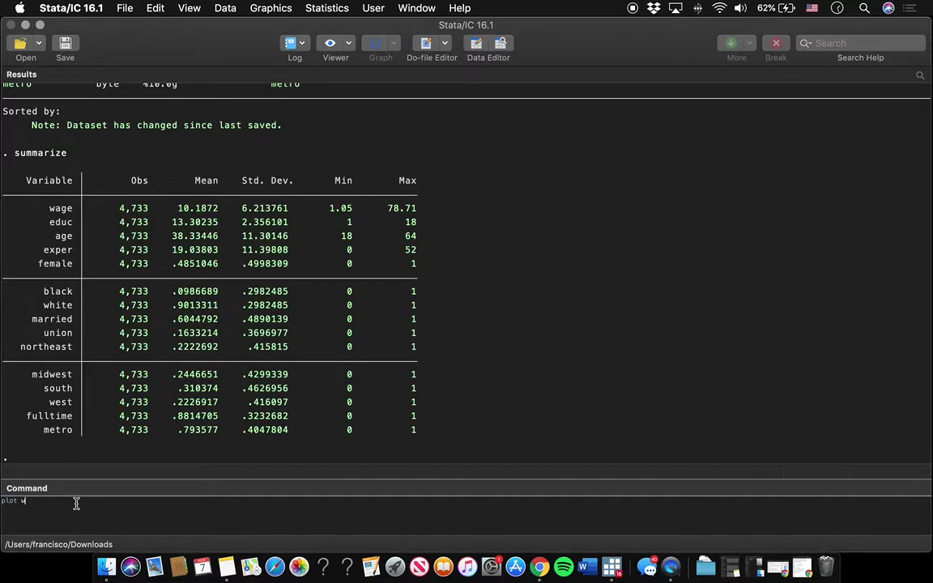
{"action": "type", "text": "age educ"}
{"action": "key", "text": "Return"}
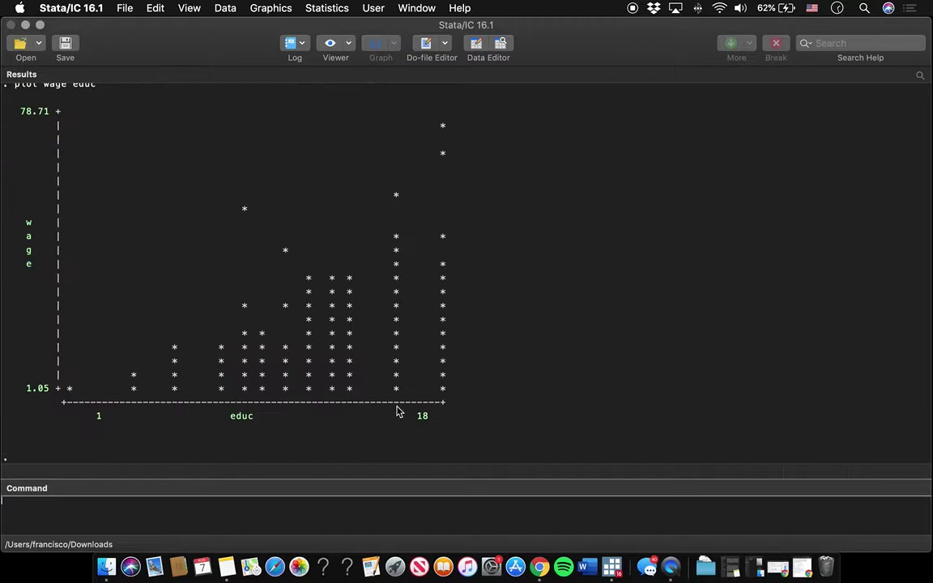
{"action": "scroll", "coordinate": [448, 277], "scroll_direction": "up", "scroll_amount": 2}
{"action": "scroll", "coordinate": [448, 277], "scroll_direction": "down", "scroll_amount": 2}
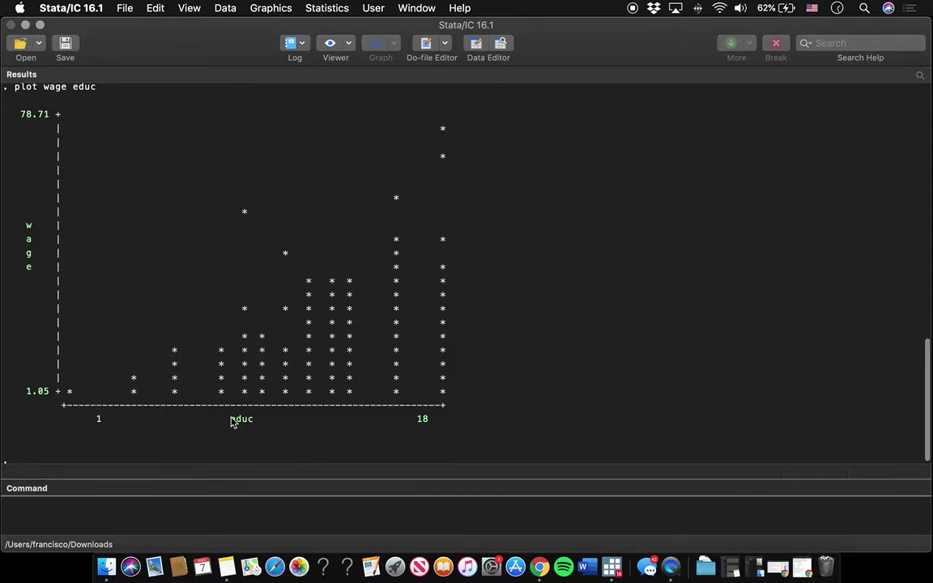
{"action": "scroll", "coordinate": [500, 346], "scroll_direction": "up", "scroll_amount": 1}
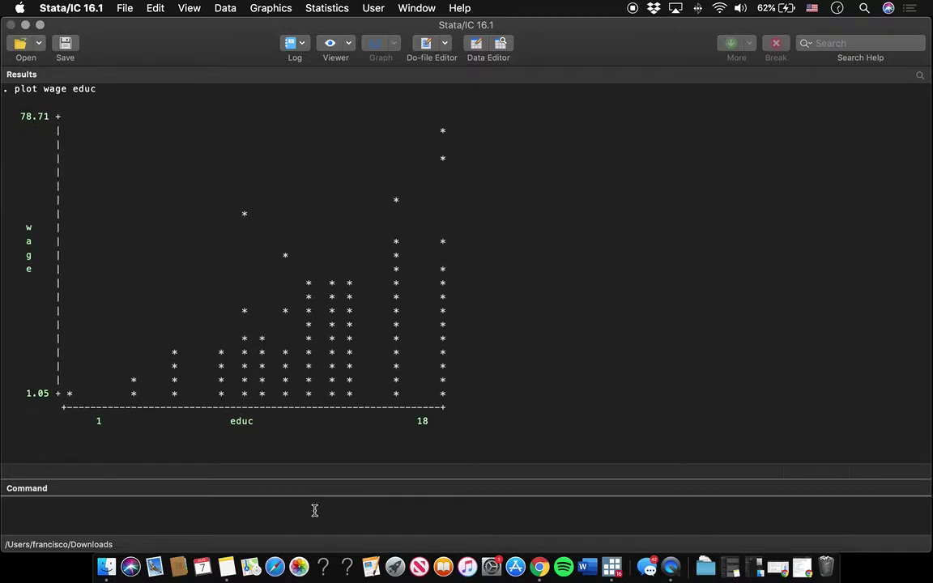
{"action": "left_click", "coordinate": [288, 511]}
Step: Run 'scatter wage exper', then close the resulting scatter graph window
{"action": "type", "text": "scatter"}
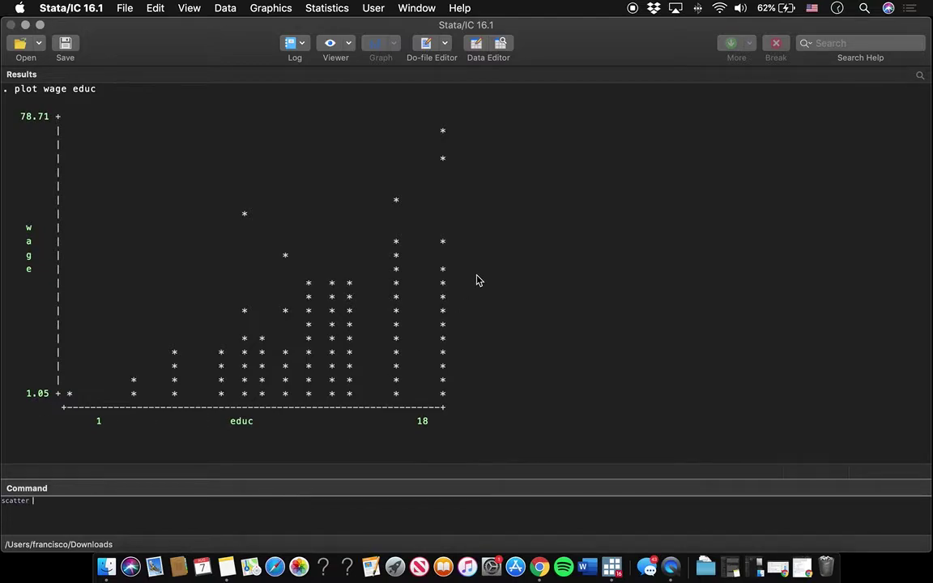
{"action": "scroll", "coordinate": [477, 279], "scroll_direction": "up", "scroll_amount": 10}
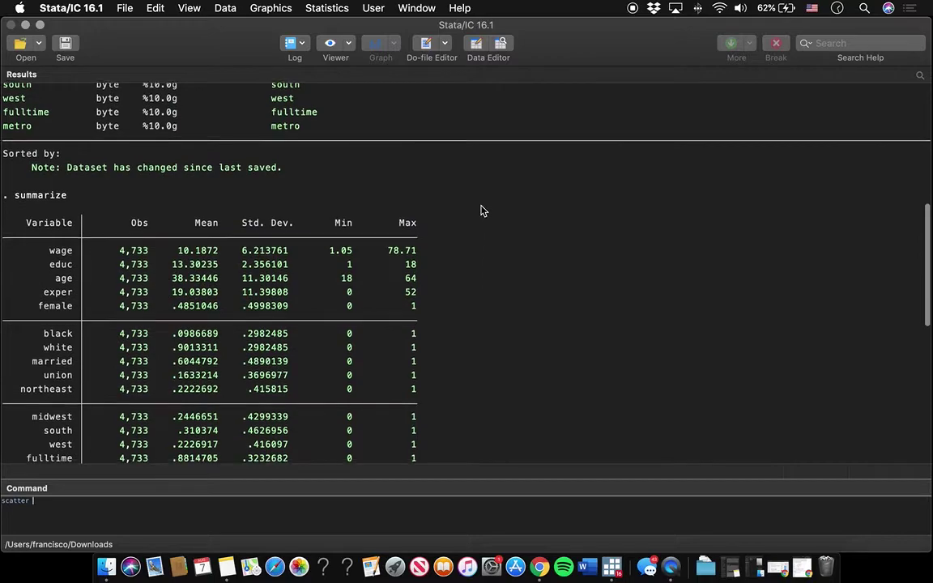
{"action": "scroll", "coordinate": [484, 208], "scroll_direction": "down", "scroll_amount": 4}
{"action": "scroll", "coordinate": [505, 211], "scroll_direction": "down", "scroll_amount": 2}
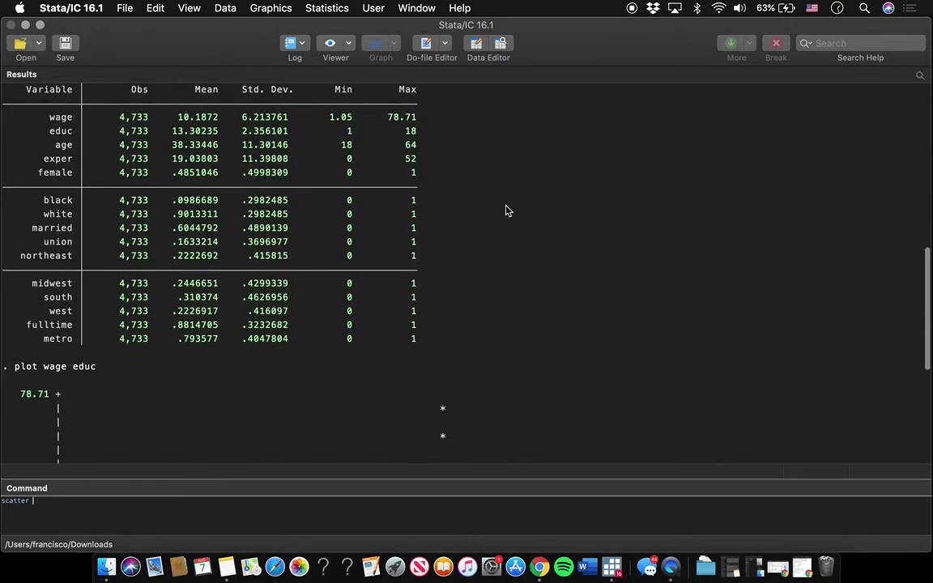
{"action": "scroll", "coordinate": [505, 210], "scroll_direction": "down", "scroll_amount": 10}
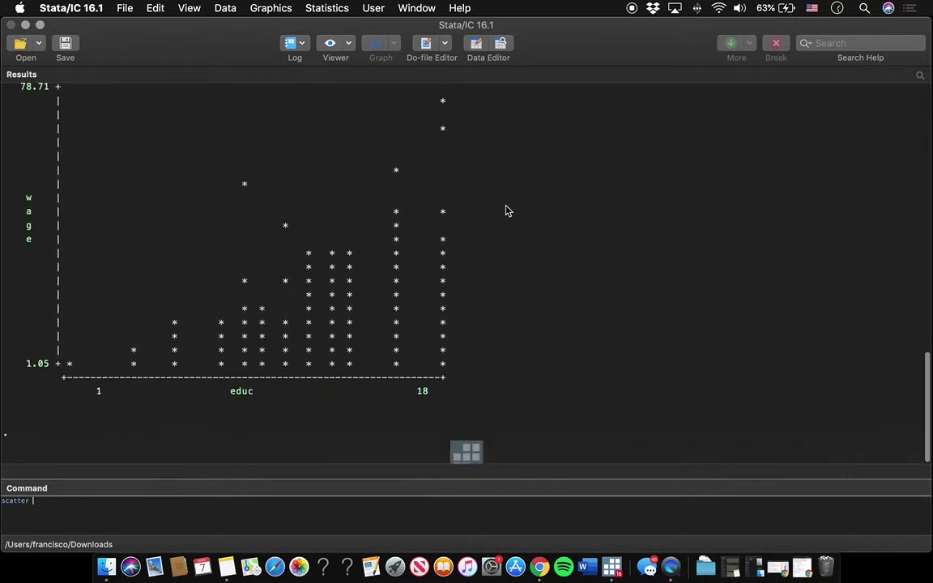
{"action": "type", "text": "wage exper"}
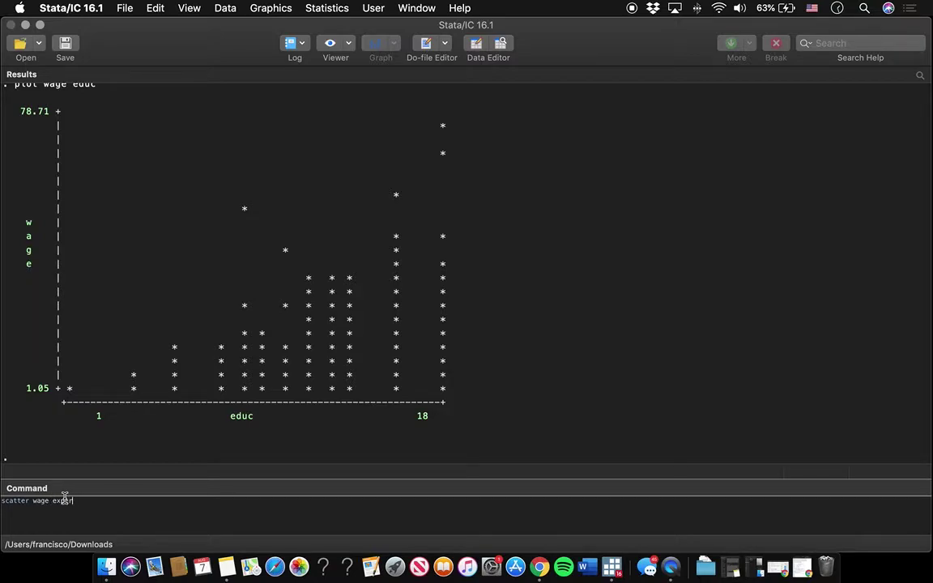
{"action": "key", "text": "Return"}
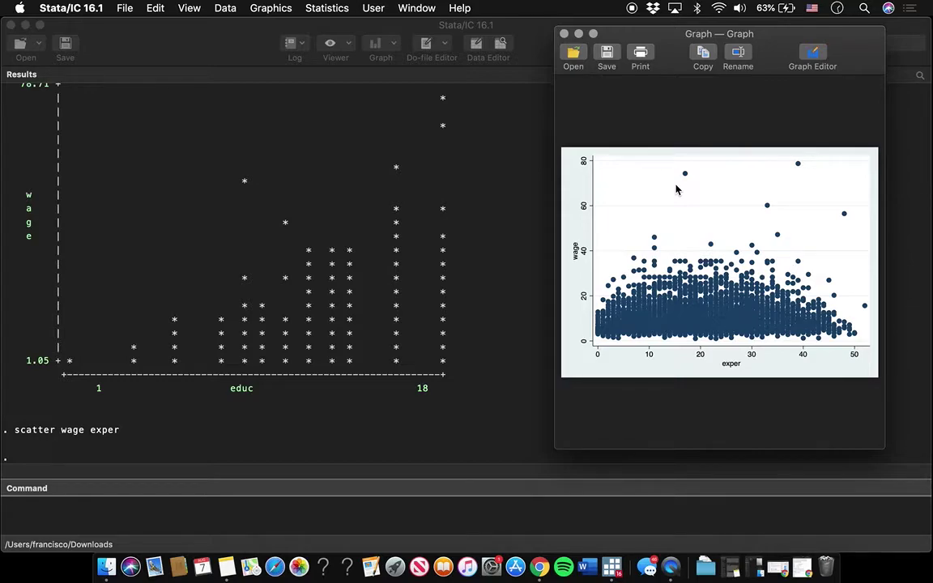
{"action": "left_click", "coordinate": [565, 35]}
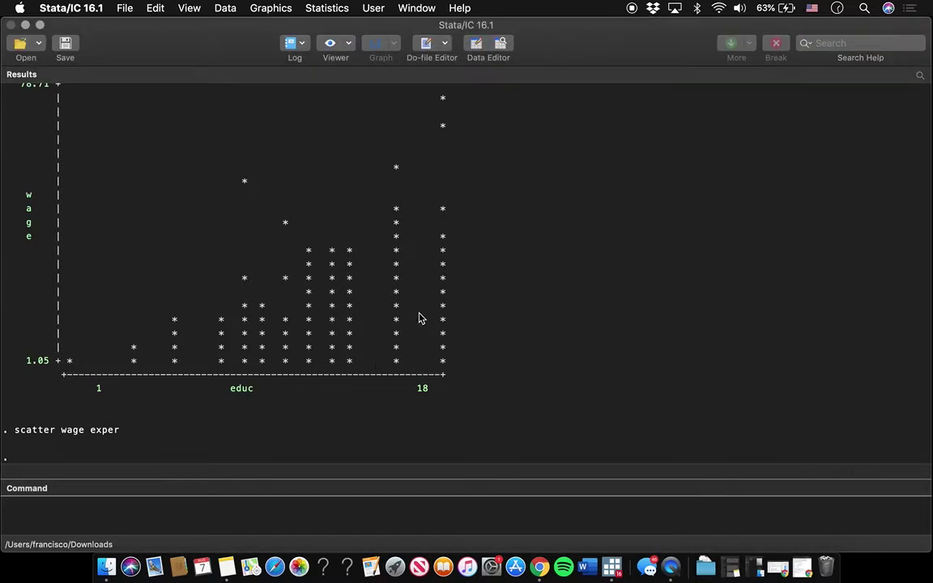
Step: Run a graph twoway overlaying an lfit line of wage on educ with the wage–educ scatter
{"action": "scroll", "coordinate": [362, 339], "scroll_direction": "up", "scroll_amount": 3}
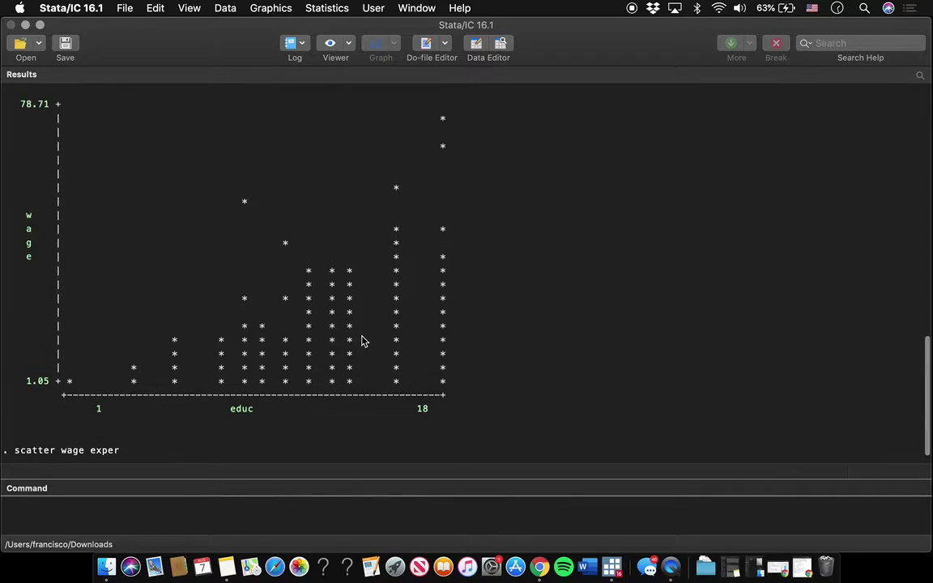
{"action": "scroll", "coordinate": [381, 308], "scroll_direction": "down", "scroll_amount": 3}
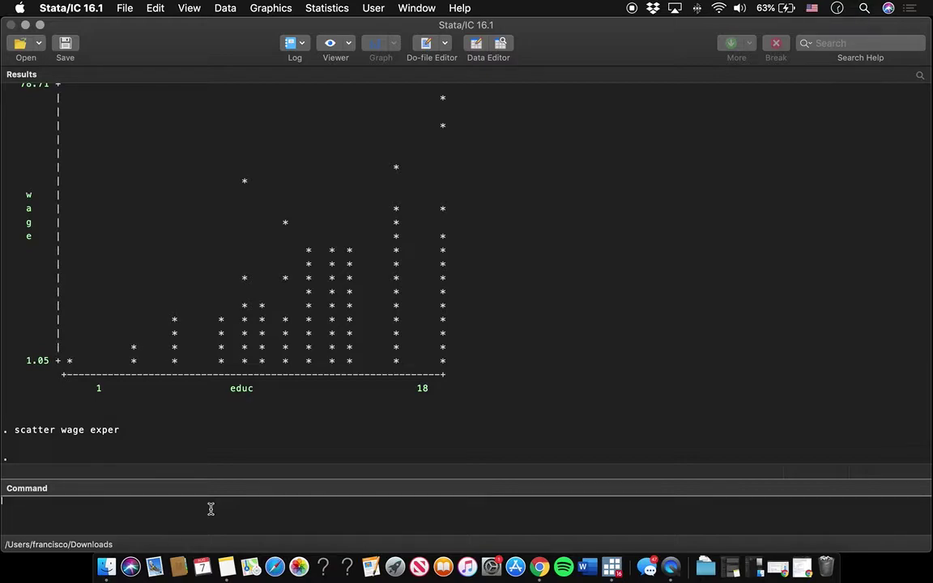
{"action": "scroll", "coordinate": [285, 315], "scroll_direction": "up", "scroll_amount": 3}
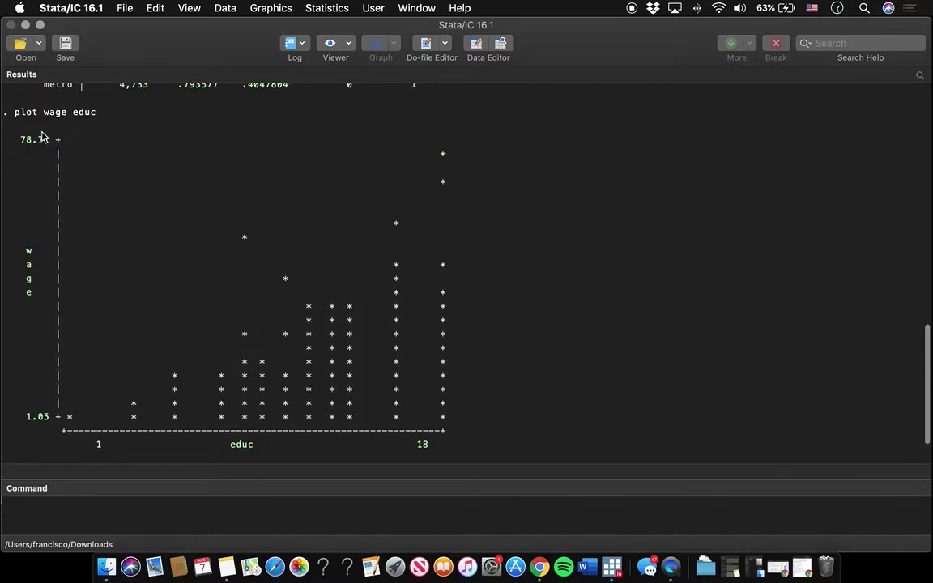
{"action": "type", "text": "grap"}
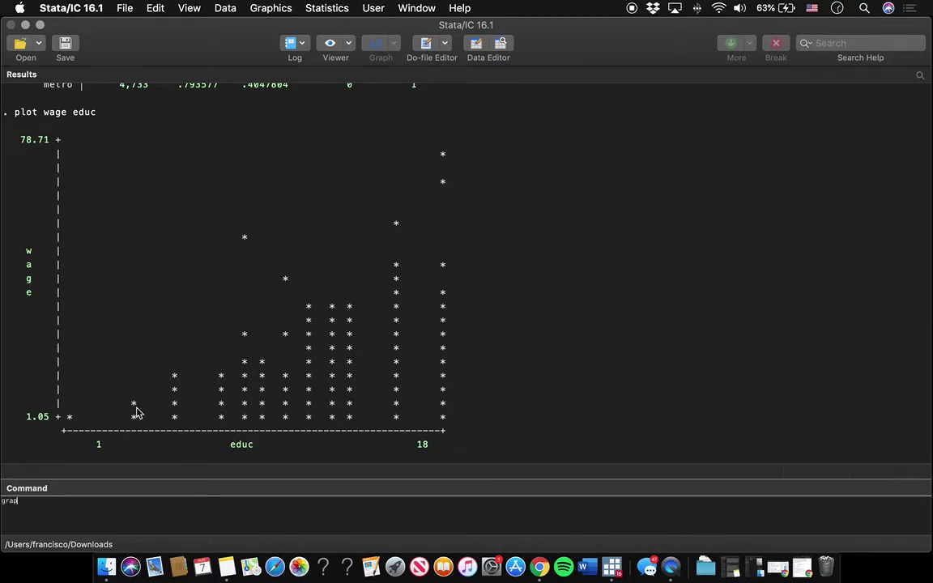
{"action": "type", "text": "h twoway scatter (lfit"}
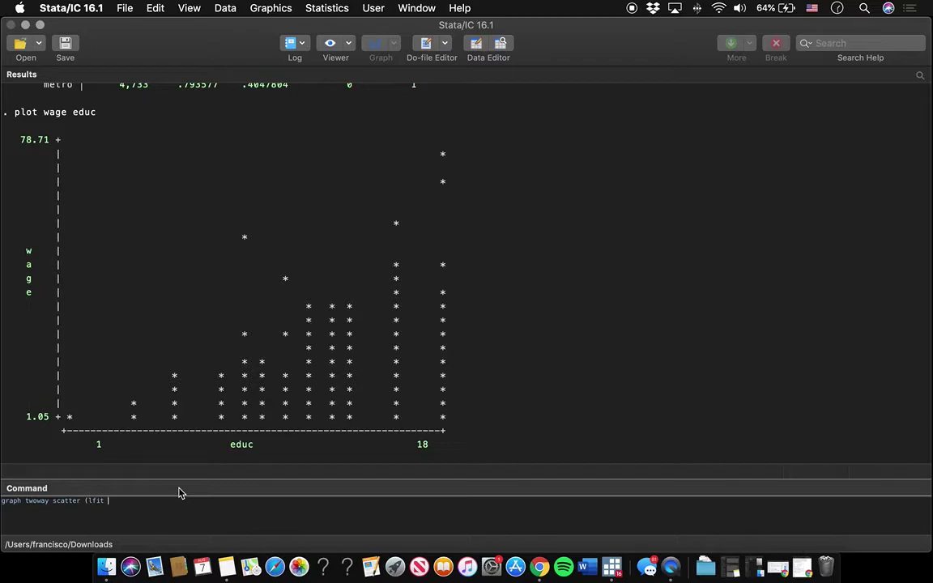
{"action": "type", "text": "wage educ"}
{"action": "double_click", "coordinate": [68, 501]}
{"action": "key", "text": "BackSpace"}
{"action": "left_click", "coordinate": [131, 503]}
{"action": "type", "text": "(scatt"}
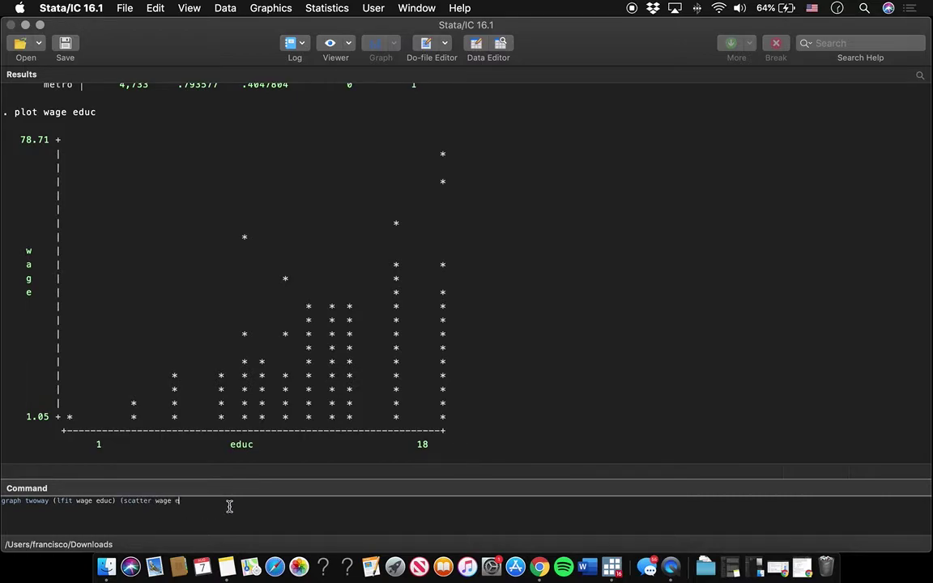
{"action": "type", "text": "er wage edc"}
{"action": "key", "text": "Return"}
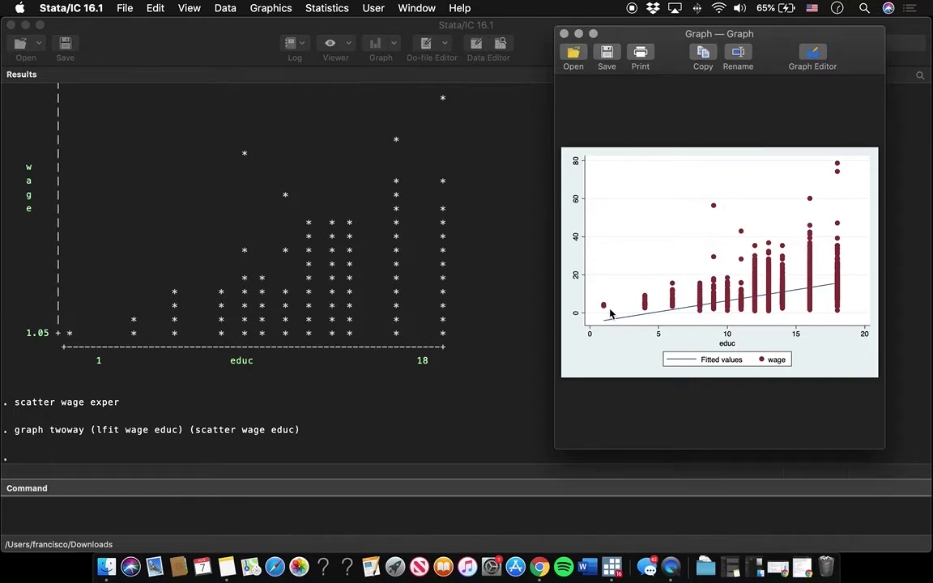
Step: Close the wage-versus-educ fitted-line graph window with Cmd+W
{"action": "key", "text": "super+w"}
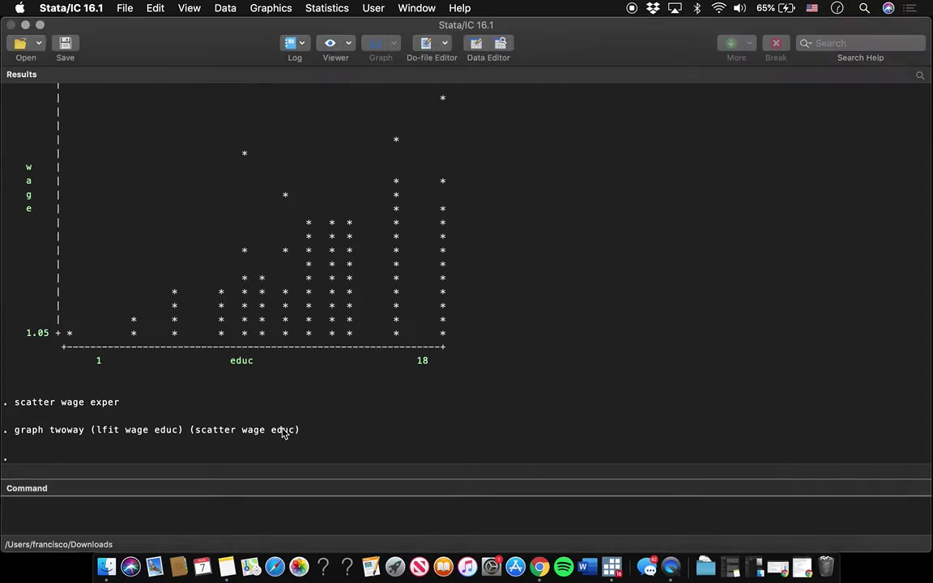
Step: Paste the previous graph twoway command and change its fit variable from educ to age
{"action": "left_click_drag", "start_coordinate": [14, 430], "coordinate": [309, 434]}
{"action": "key", "text": "super+c"}
{"action": "left_click", "coordinate": [180, 511]}
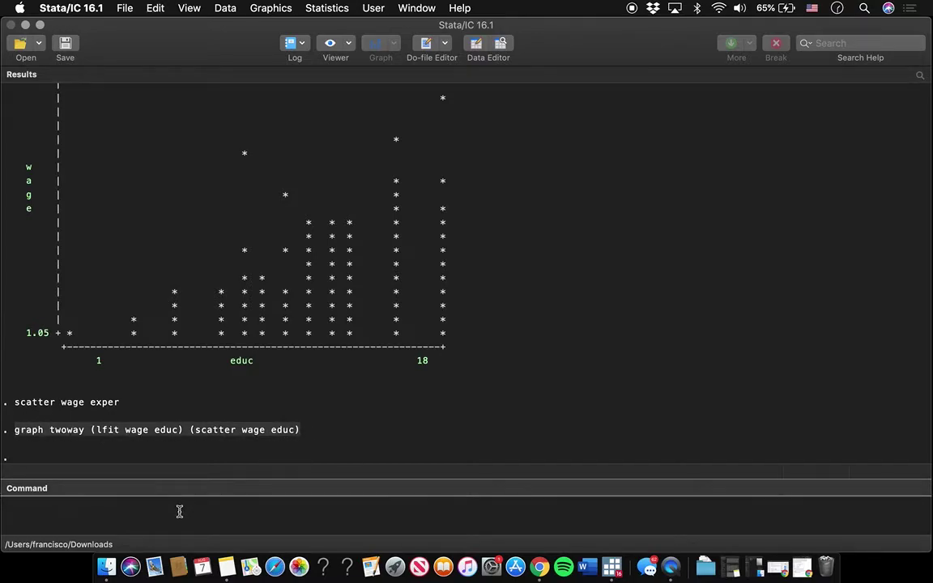
{"action": "key", "text": "super+v"}
{"action": "left_click_drag", "start_coordinate": [56, 501], "coordinate": [187, 500]}
{"action": "left_click", "coordinate": [138, 501]}
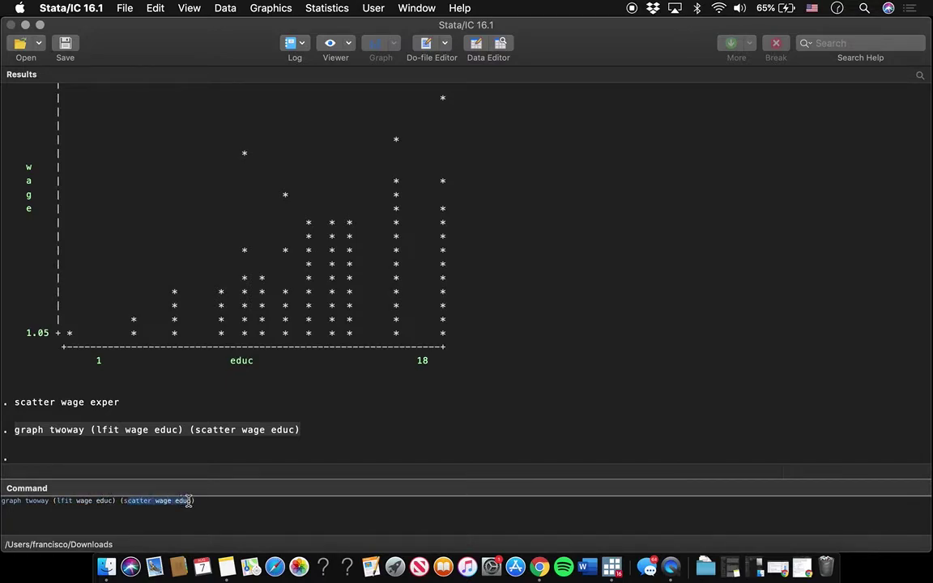
{"action": "left_click", "coordinate": [128, 500]}
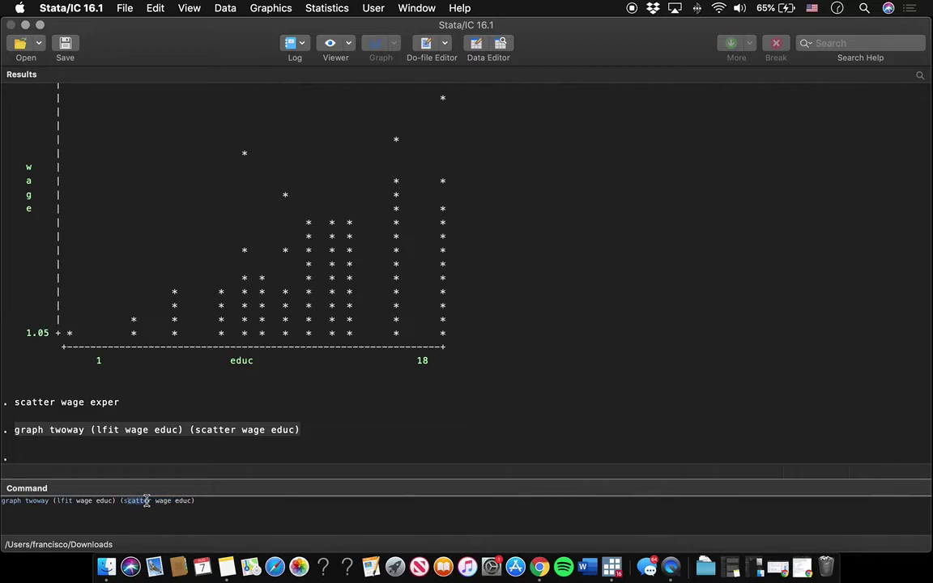
{"action": "double_click", "coordinate": [135, 500]}
{"action": "left_click_drag", "start_coordinate": [54, 500], "coordinate": [73, 500]}
{"action": "left_click", "coordinate": [118, 500]}
{"action": "key", "text": "BackSpace"}
{"action": "key", "text": "BackSpace"}
{"action": "key", "text": "BackSpace"}
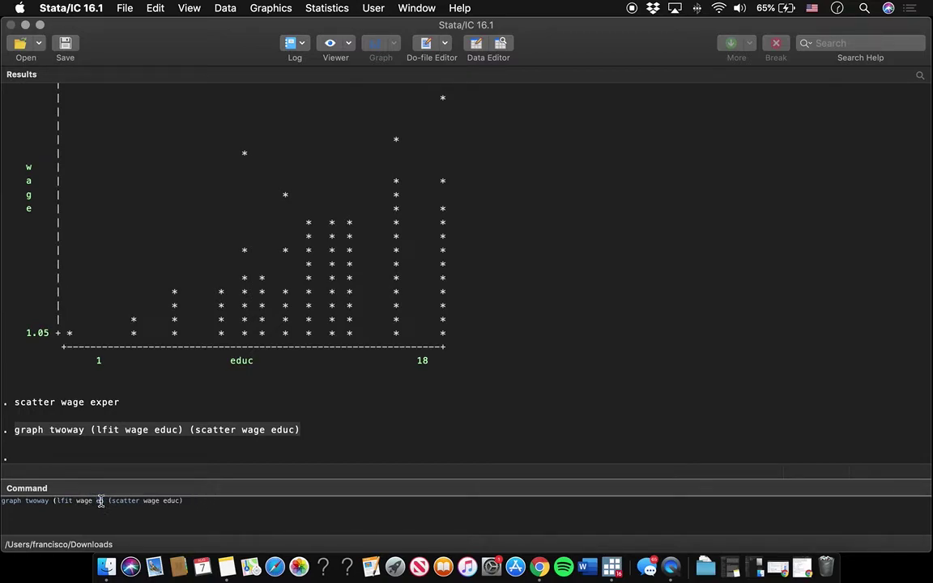
{"action": "key", "text": "BackSpace"}
{"action": "key", "text": "BackSpace"}
{"action": "type", "text": "age)"}
Step: Switch the scatter to age and lfit to lfitci, then run the wage-versus-age plot
{"action": "double_click", "coordinate": [174, 501]}
{"action": "type", "text": "a"}
{"action": "type", "text": "ci"}
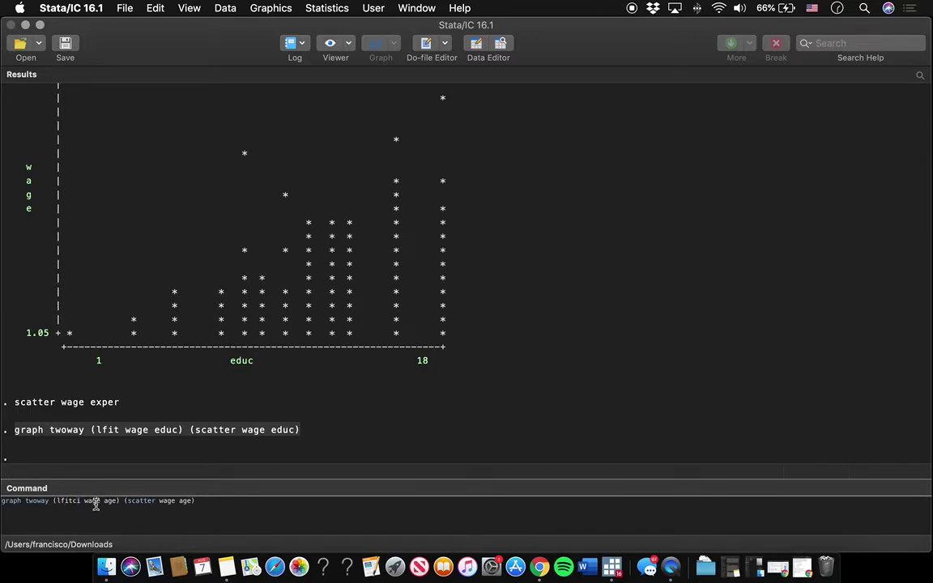
{"action": "left_click", "coordinate": [209, 500]}
{"action": "key", "text": "Return"}
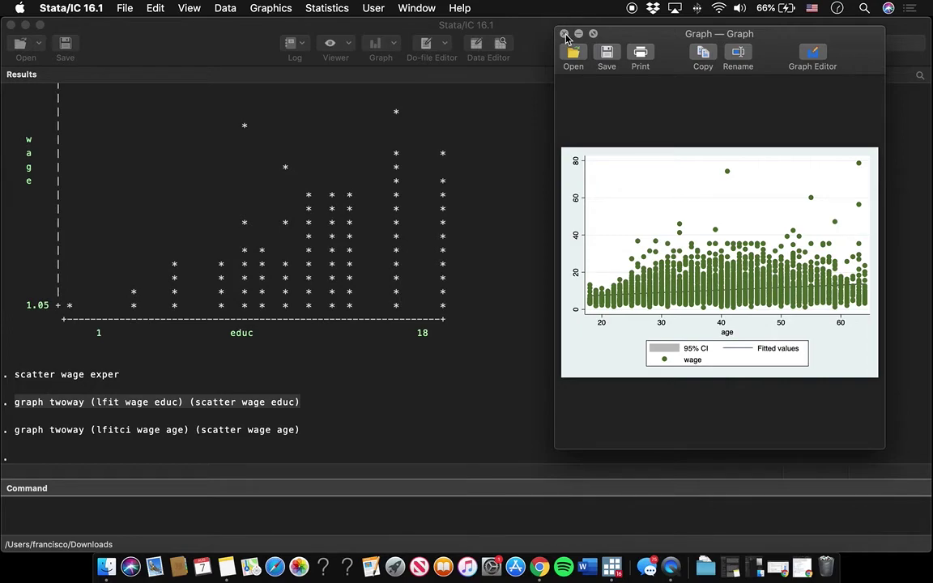
{"action": "left_click", "coordinate": [565, 34]}
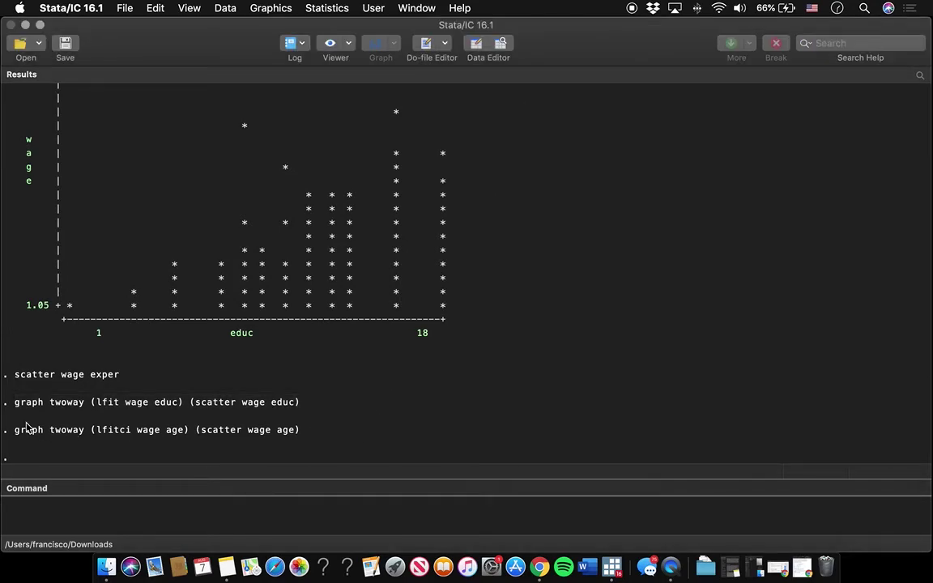
Step: Paste the lfitci command, replace both 'age' occurrences with 'exper', and run it
{"action": "left_click_drag", "start_coordinate": [15, 436], "coordinate": [310, 435]}
{"action": "key", "text": "super+c"}
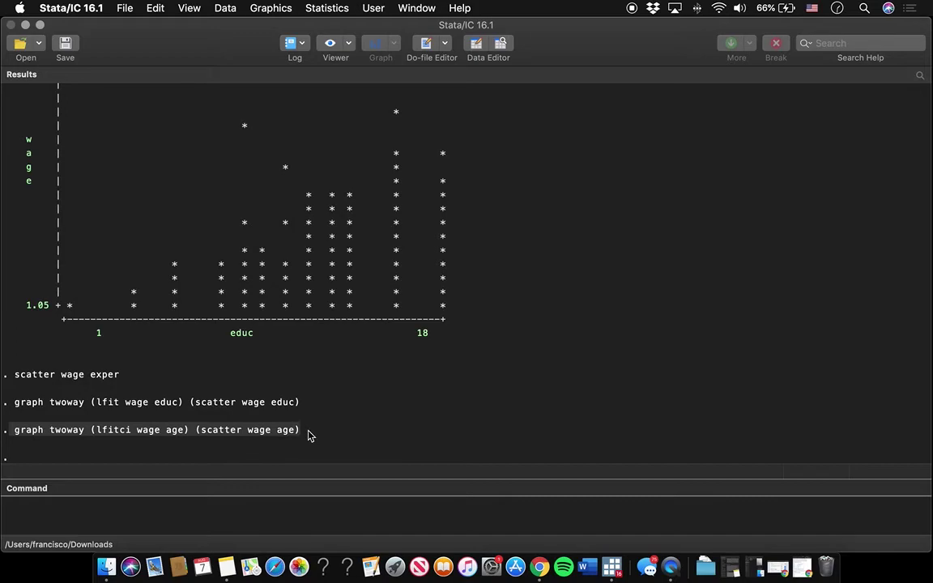
{"action": "left_click", "coordinate": [165, 507]}
{"action": "key", "text": "super+v"}
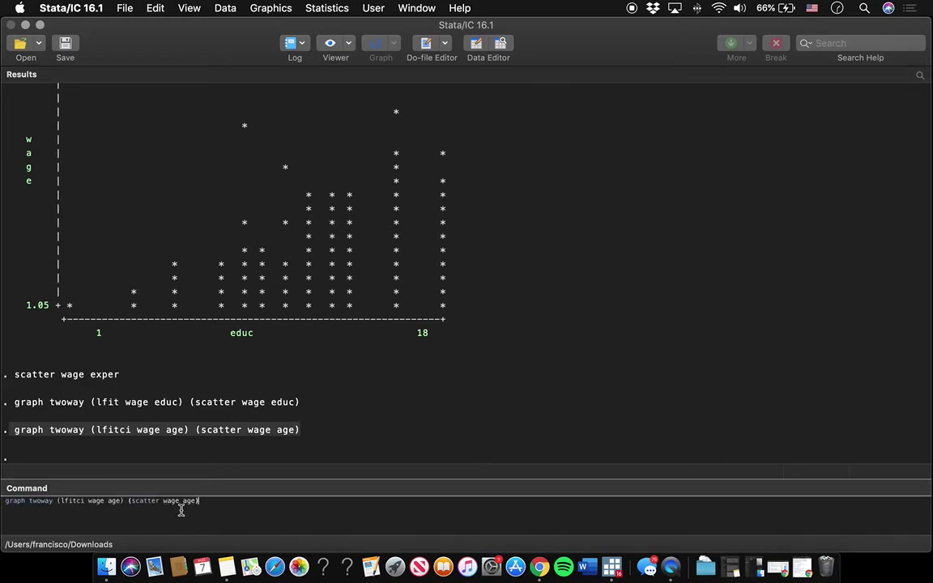
{"action": "double_click", "coordinate": [115, 502]}
{"action": "key", "text": "BackSpace"}
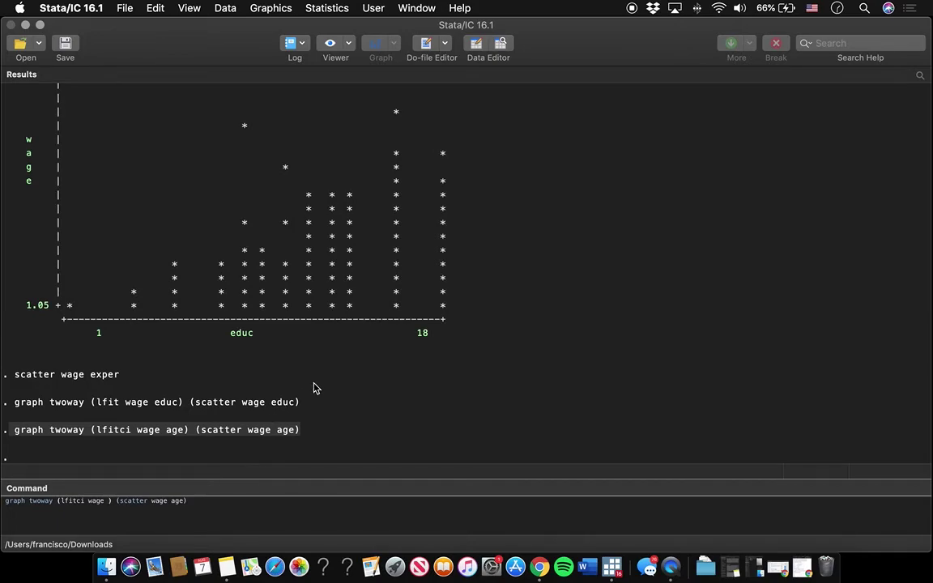
{"action": "type", "text": "exper"}
{"action": "double_click", "coordinate": [197, 502]}
{"action": "type", "text": "exper"}
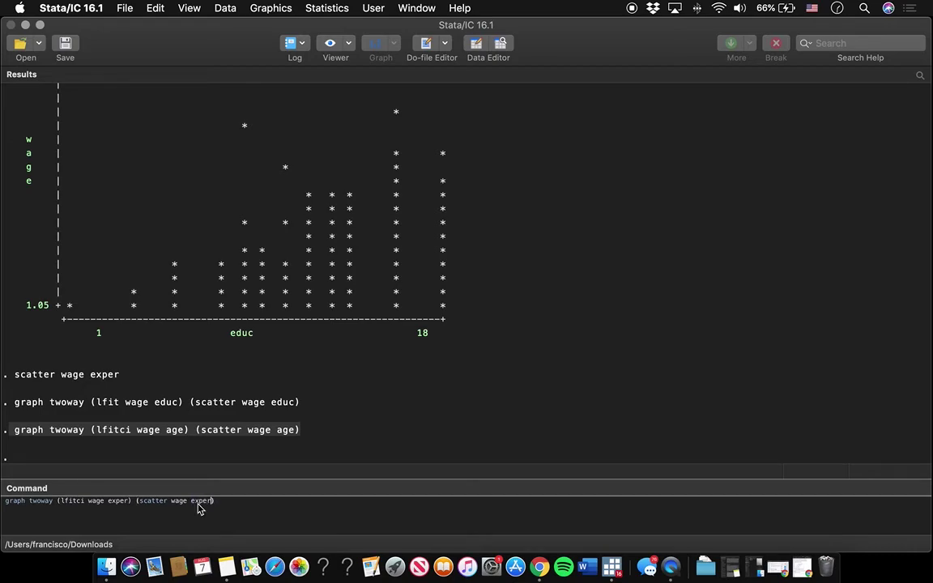
{"action": "key", "text": "Return"}
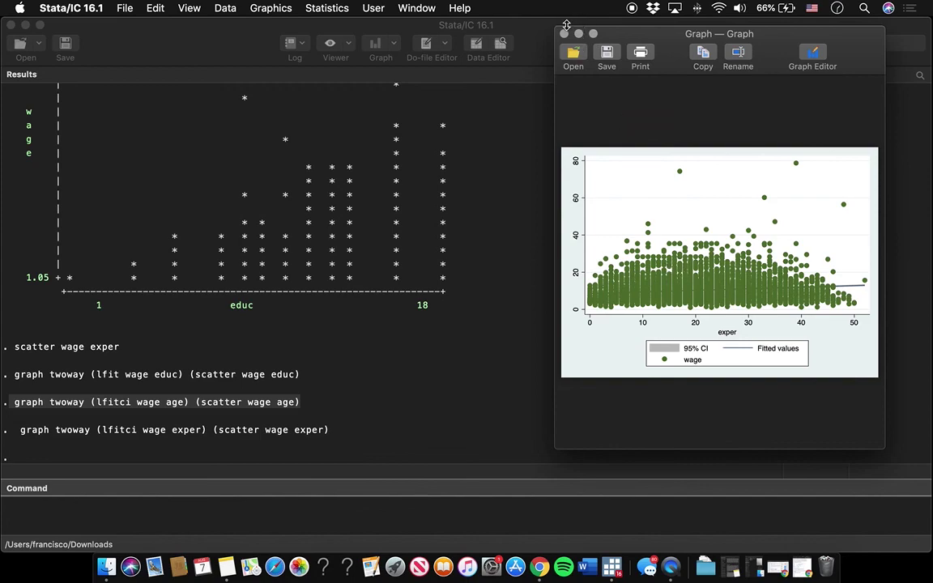
{"action": "left_click", "coordinate": [565, 34]}
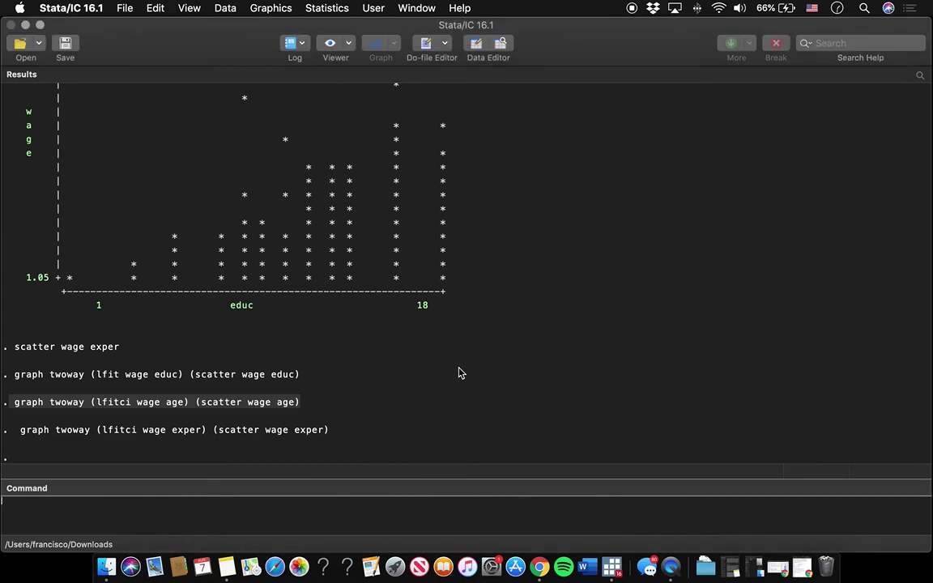